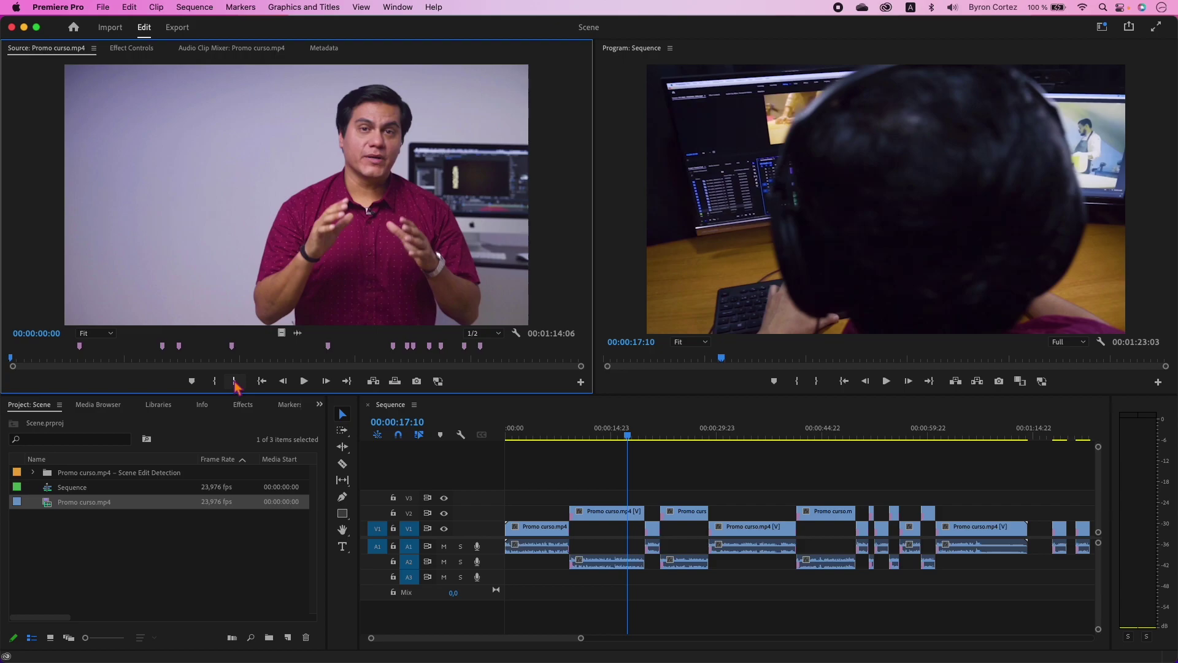
# Mark In at 00:00:15:20 and Out at 00:00:19:21 on Promo curso.mp4 in the Source monitor.
pyautogui.click(120, 361)
pyautogui.moveTo(120, 362); pyautogui.dragTo(135, 362)
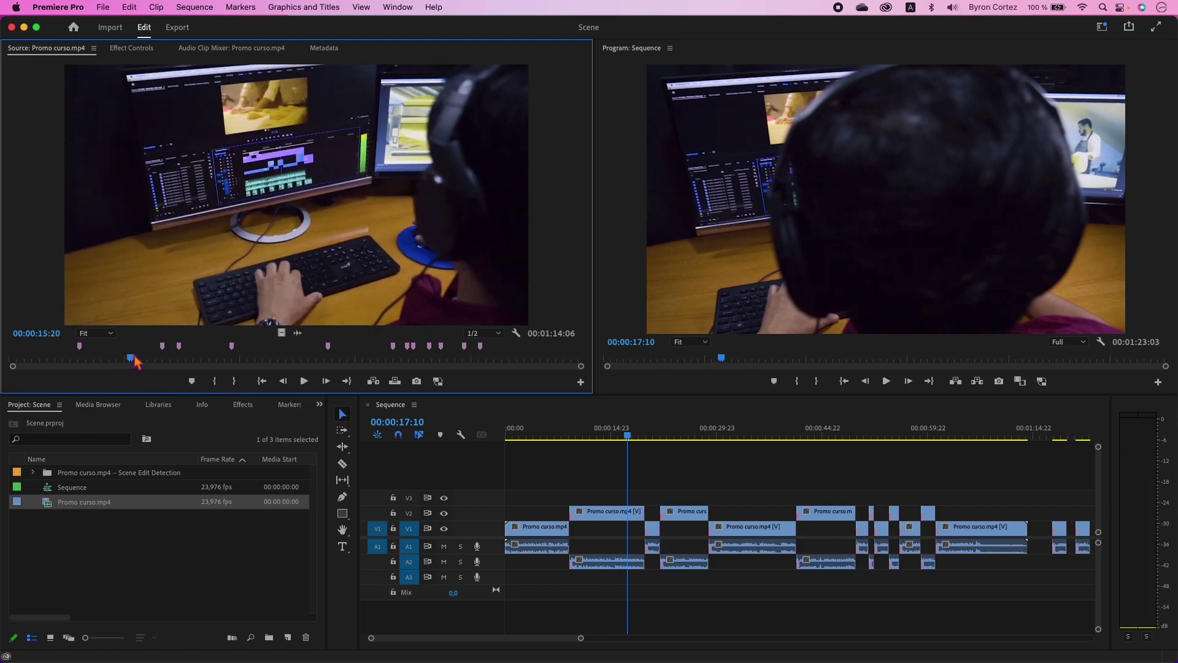
pyautogui.click(212, 379)
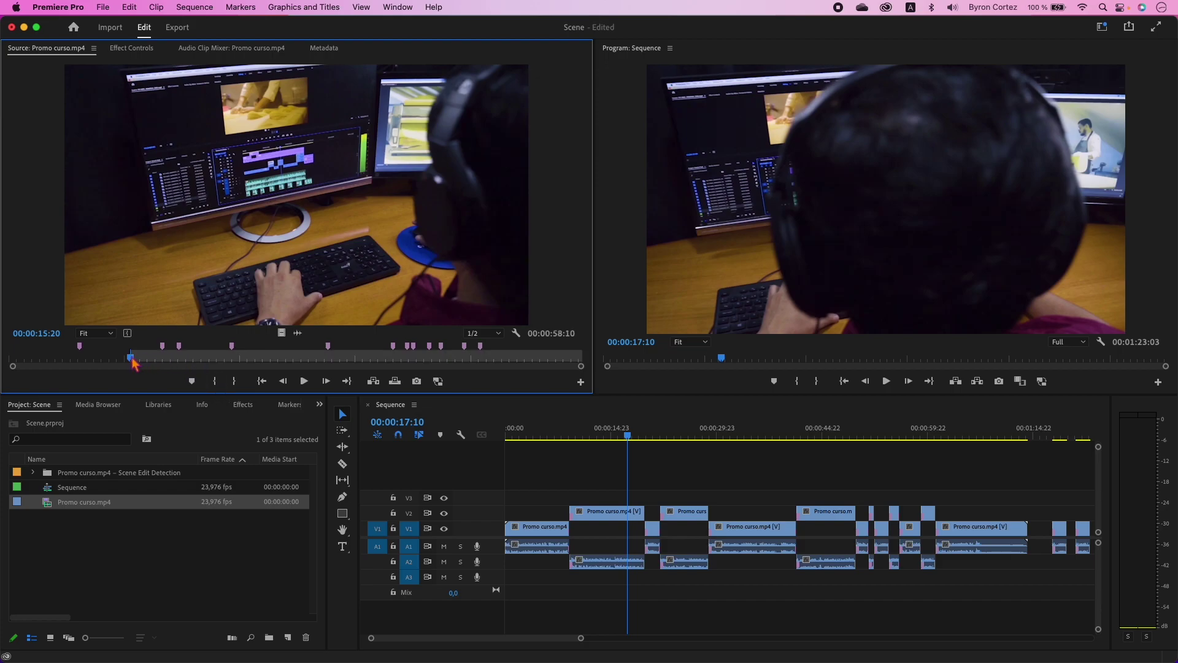
pyautogui.press('space')
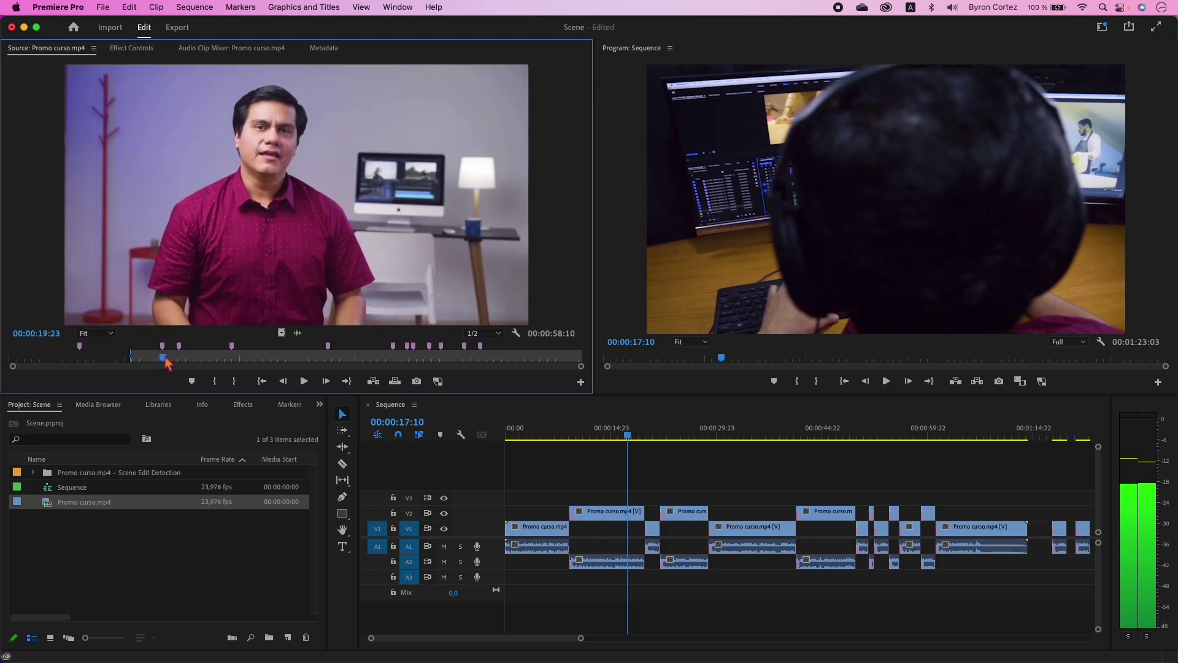
pyautogui.moveTo(165, 358)
pyautogui.mouseDown()
pyautogui.moveTo(151, 361)
pyautogui.moveTo(165, 362)
pyautogui.mouseUp()
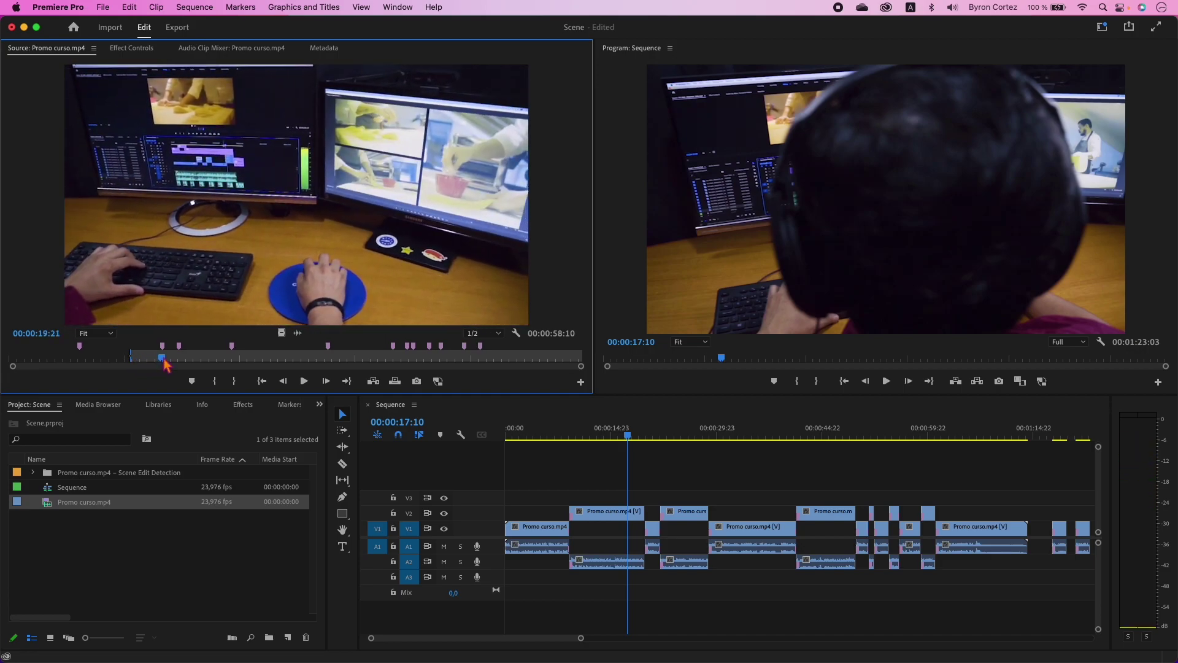
pyautogui.click(235, 382)
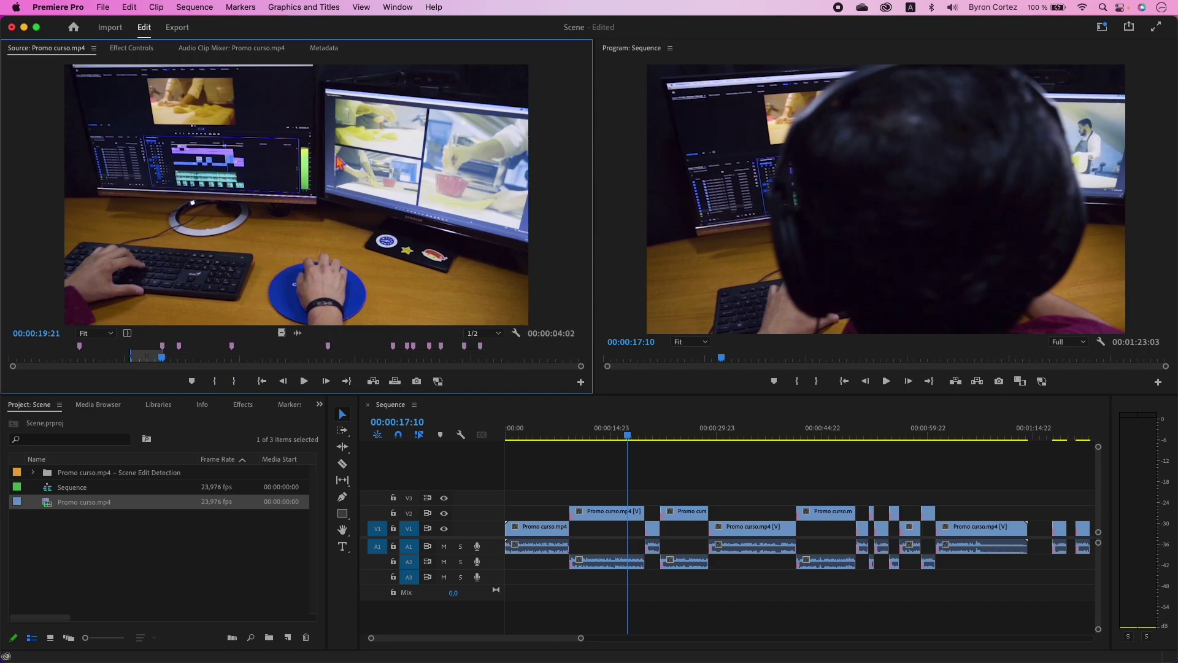
# Make a subclip from the marked range, keeping the default name Promo curso.mp4.Subclip001.
pyautogui.rightClick(273, 158)
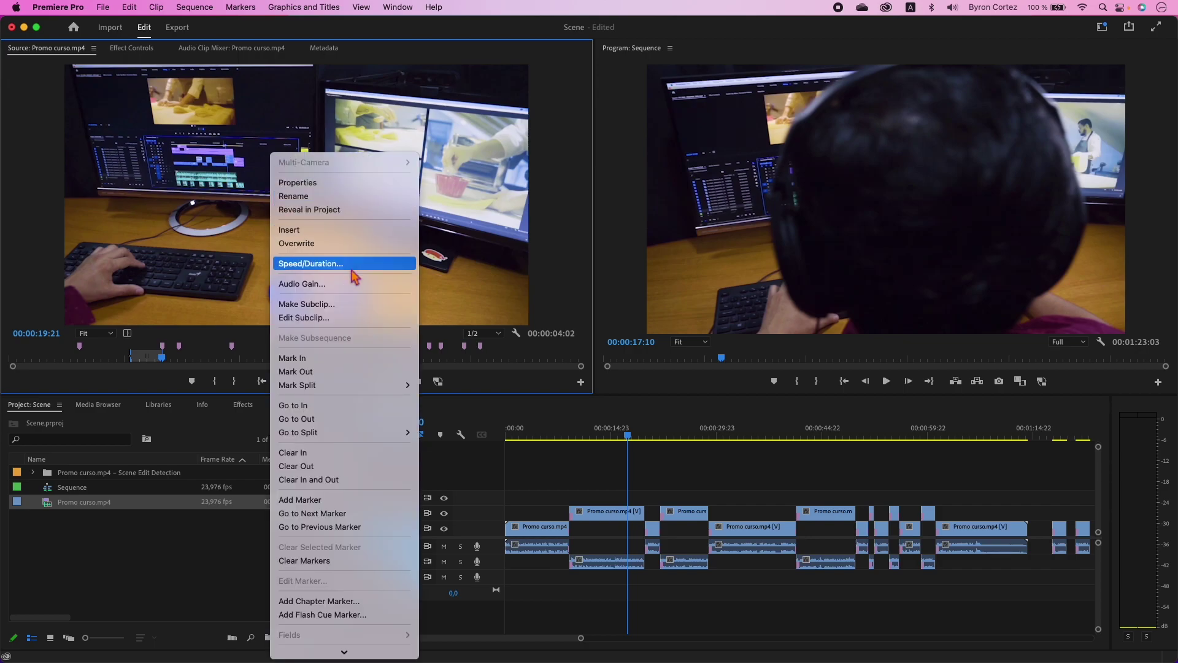
pyautogui.click(352, 310)
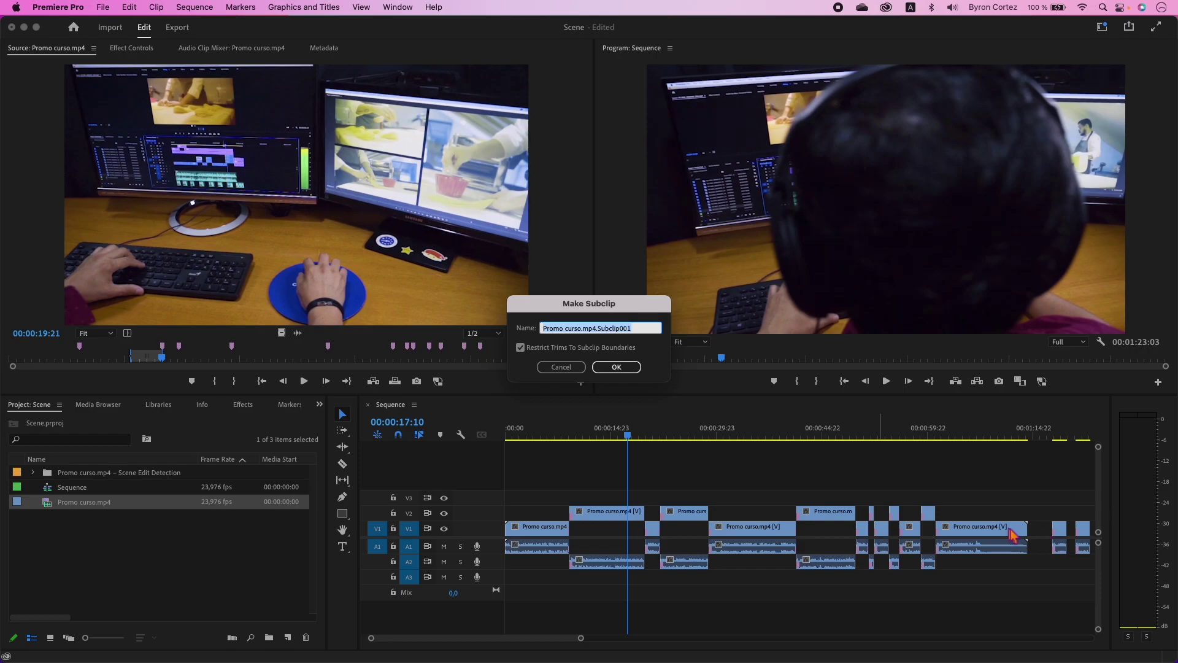
pyautogui.click(620, 366)
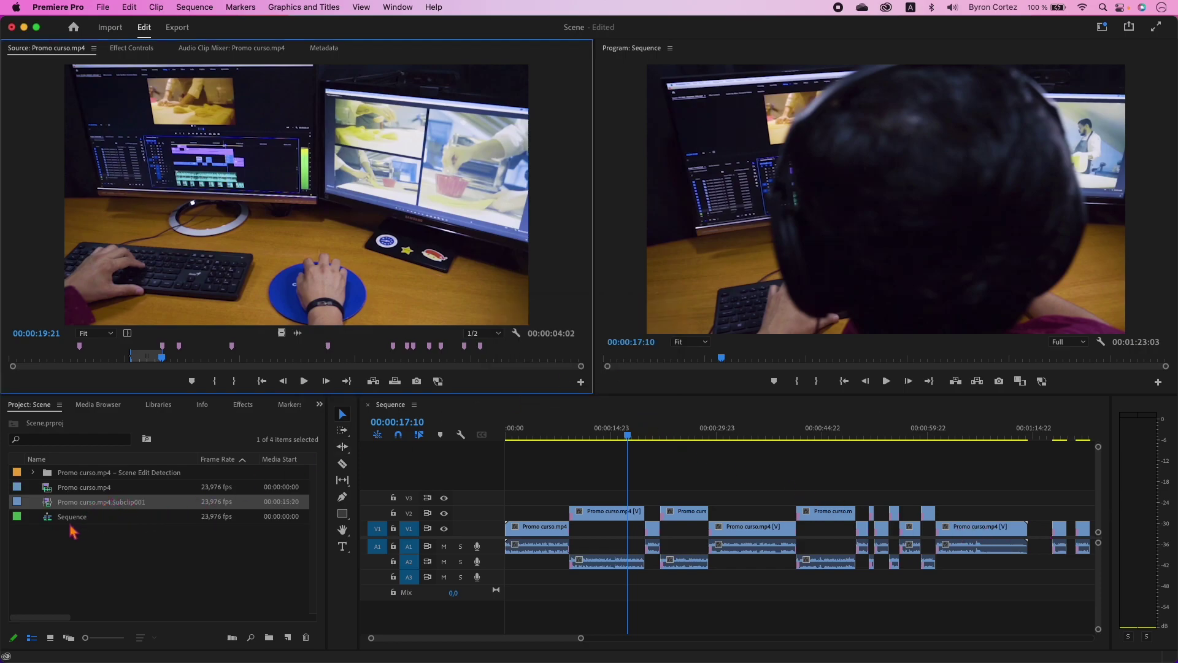
# Place Subclip001 on track V3 and try extending its start edge, which stays at 00:00:04:02.
pyautogui.click(49, 507)
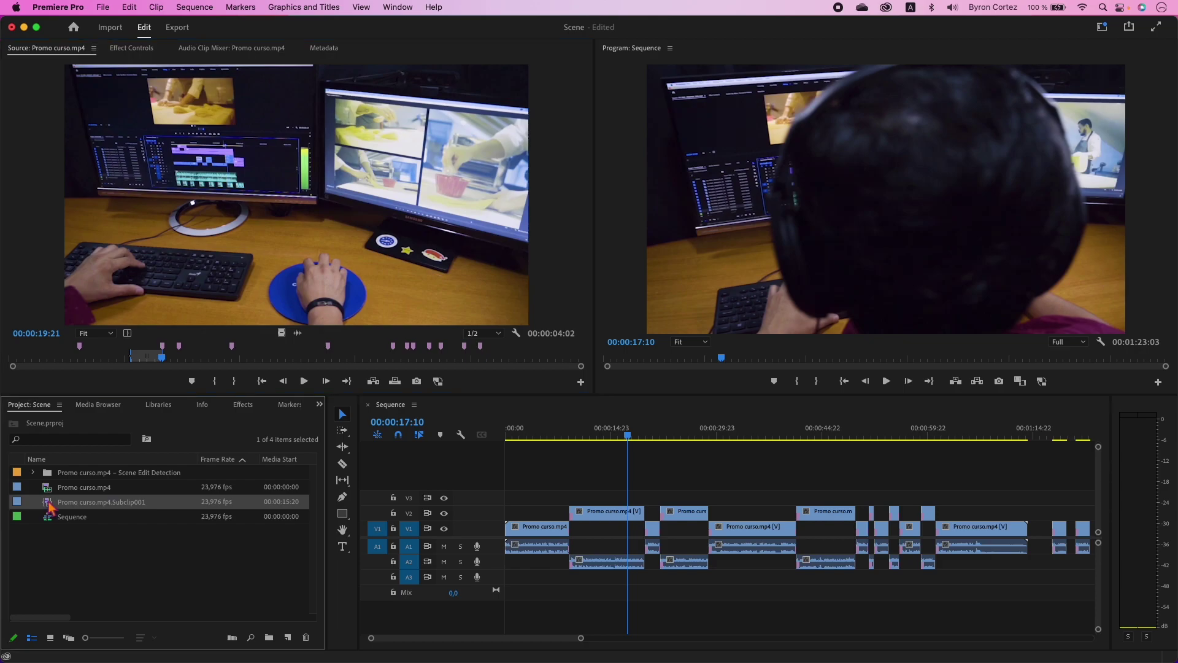
pyautogui.moveTo(50, 507); pyautogui.dragTo(736, 497)
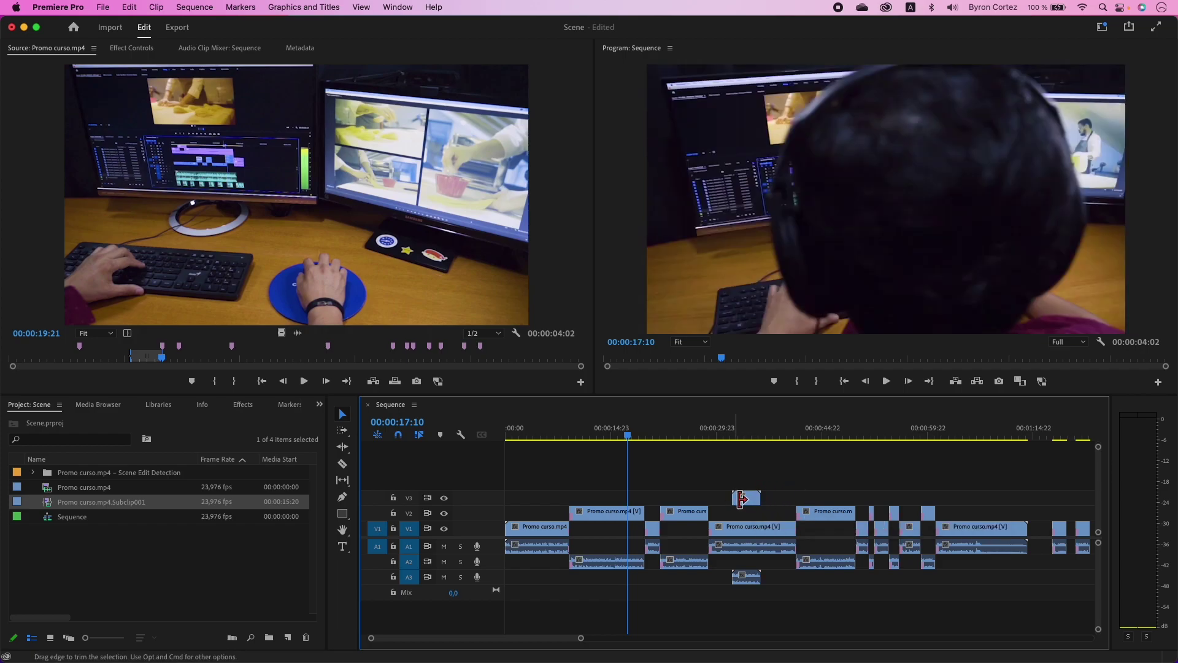
pyautogui.moveTo(734, 498); pyautogui.dragTo(788, 500)
pyautogui.moveTo(807, 511)
pyautogui.mouseDown()
pyautogui.moveTo(785, 512)
pyautogui.moveTo(804, 512)
pyautogui.mouseUp()
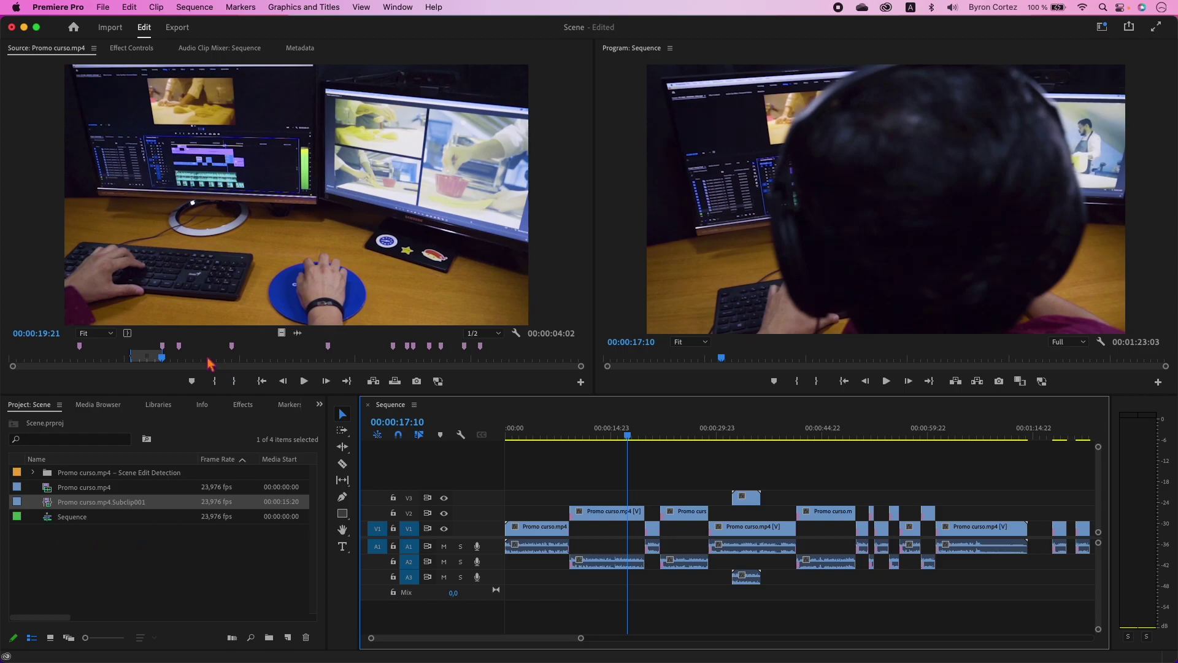
# Make Promo curso.mp4.Subclip002 from the range with Restrict Trims To Subclip Boundaries unchecked.
pyautogui.rightClick(270, 198)
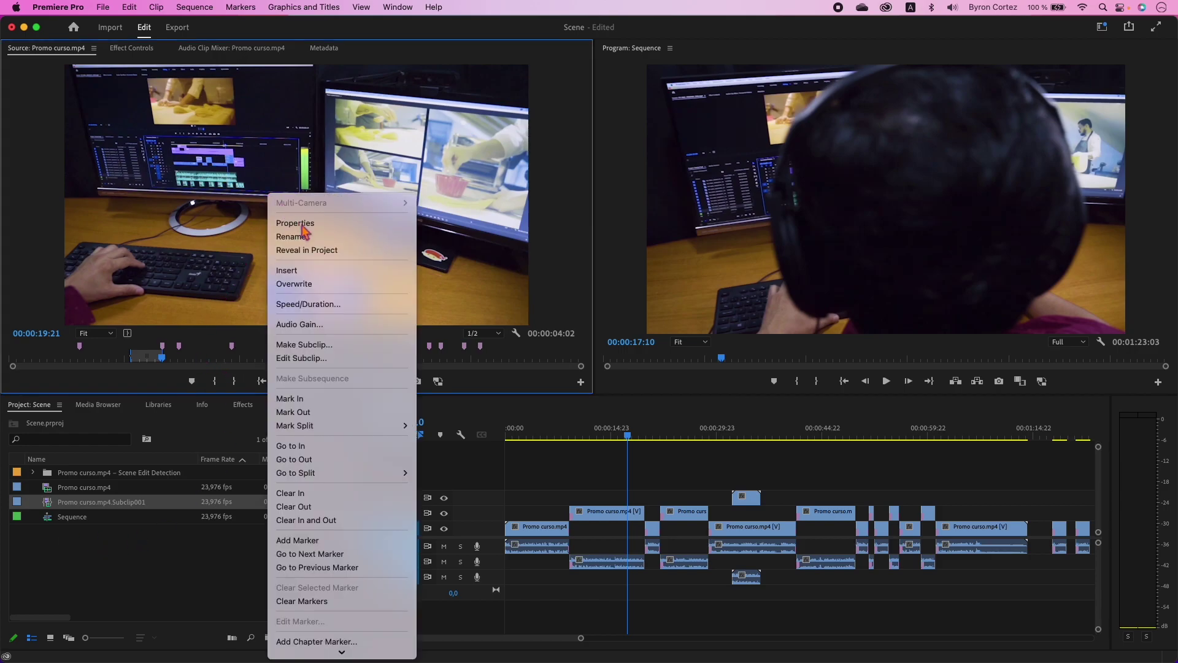
pyautogui.click(354, 352)
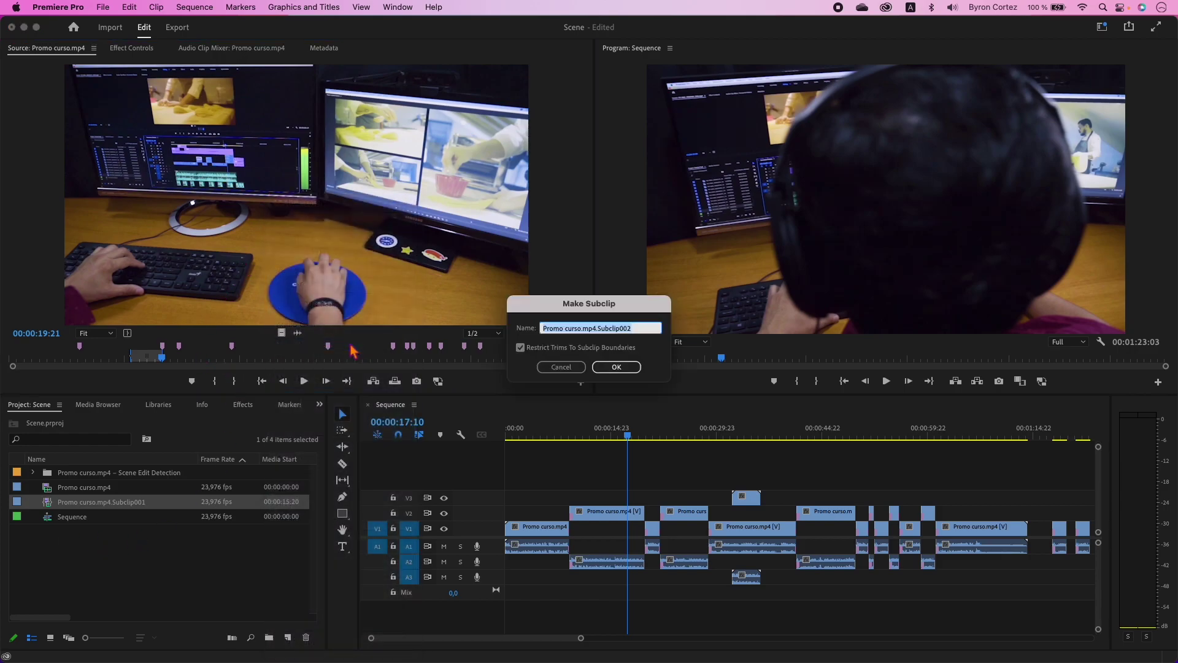
pyautogui.click(520, 348)
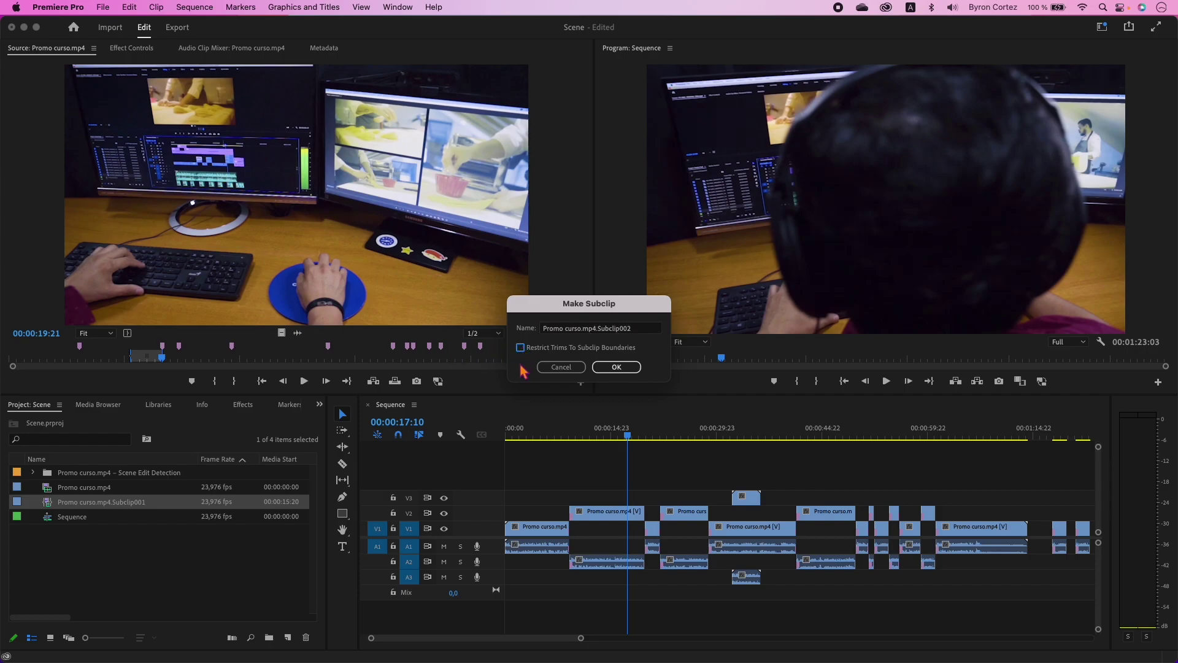
pyautogui.click(615, 366)
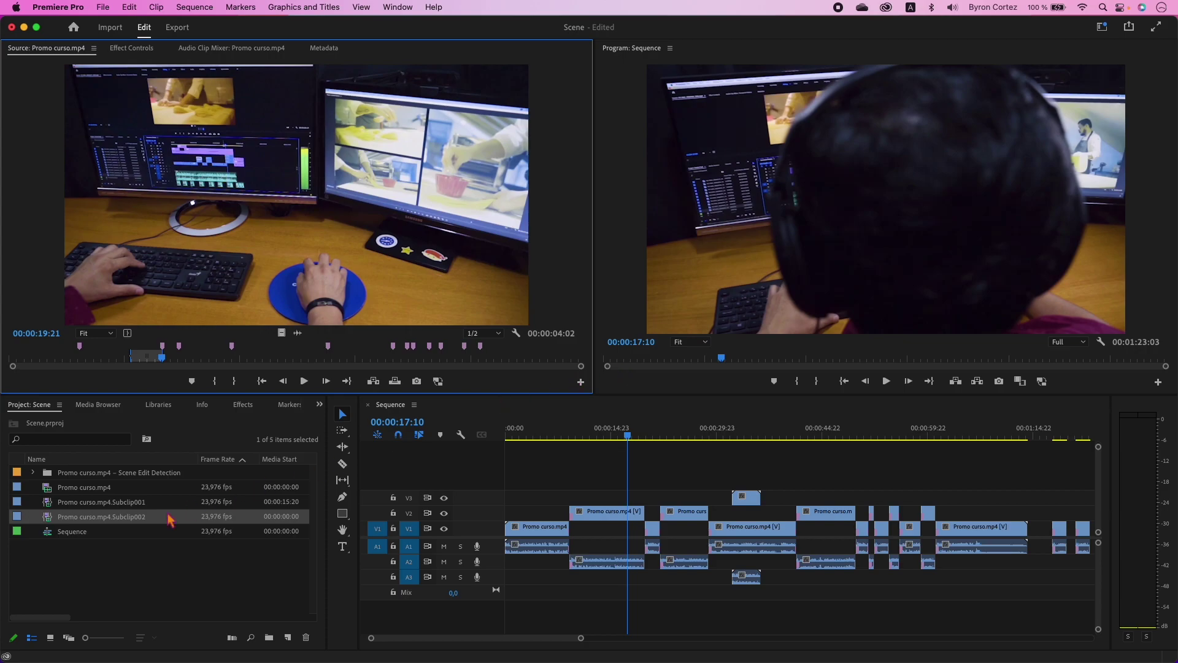
# Drop Promo curso.mp4.Subclip002 onto V3 right after Subclip001, near 00:00:41.
pyautogui.click(51, 523)
pyautogui.moveTo(51, 523)
pyautogui.mouseDown()
pyautogui.moveTo(817, 495)
pyautogui.moveTo(774, 498)
pyautogui.mouseUp()
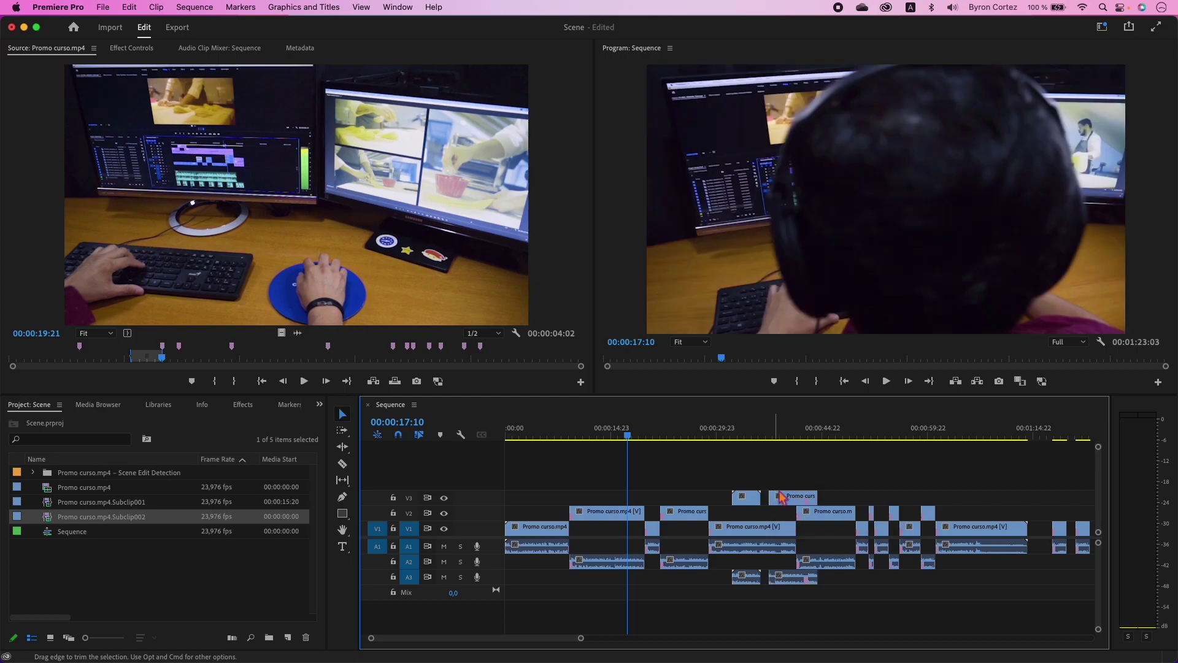